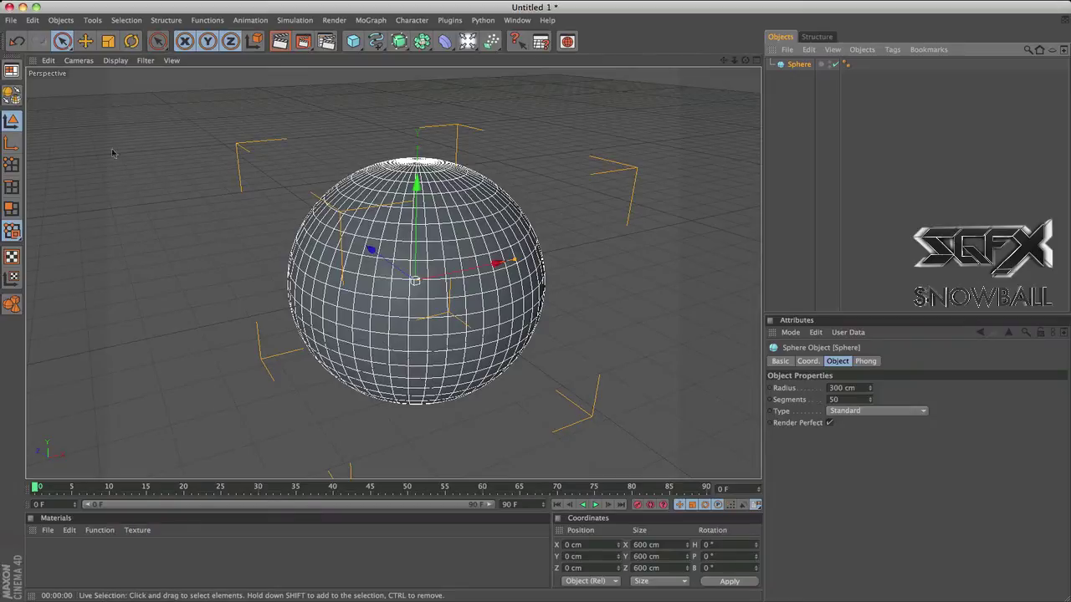
# - Convert the 300 cm, 50-segment Sphere into an editable polygon object with C
pyautogui.press('c')
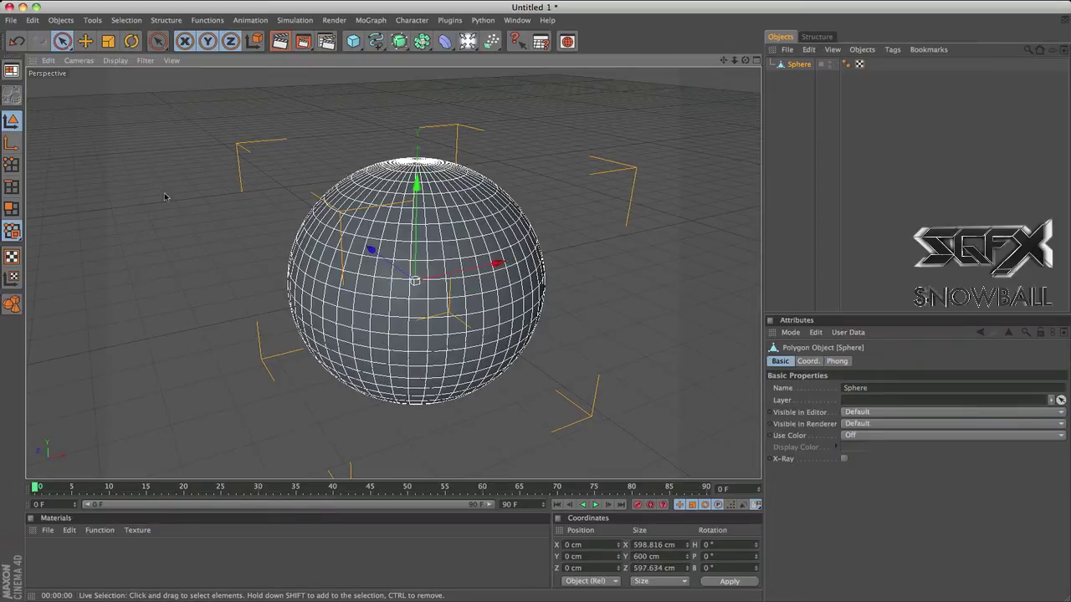
# - Switch to Polygons mode and test single-polygon Live Selection picks, undoing each one
pyautogui.click(10, 210)
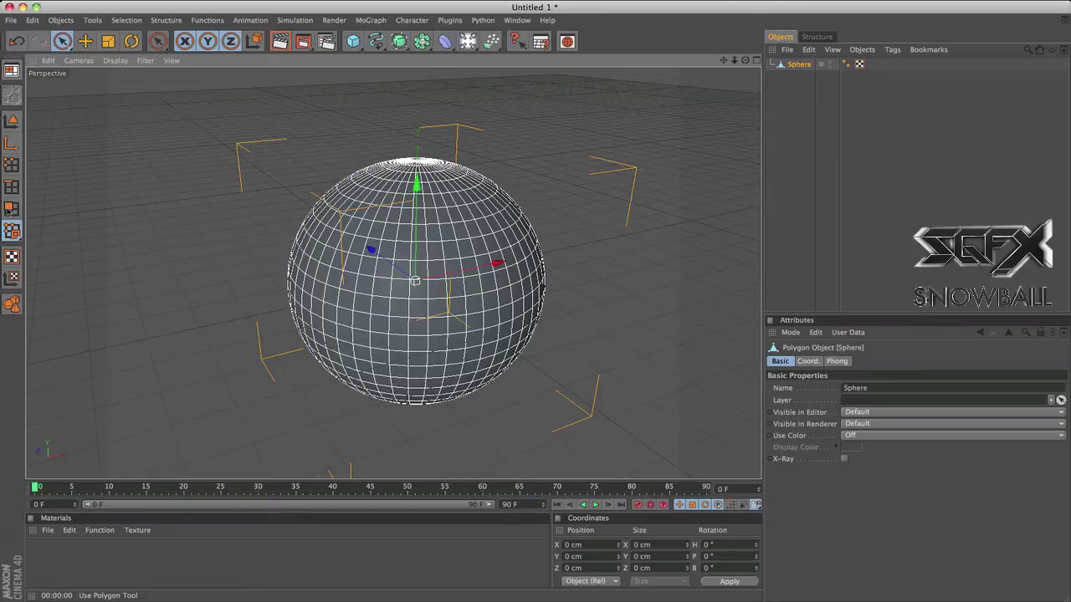
pyautogui.click(390, 209)
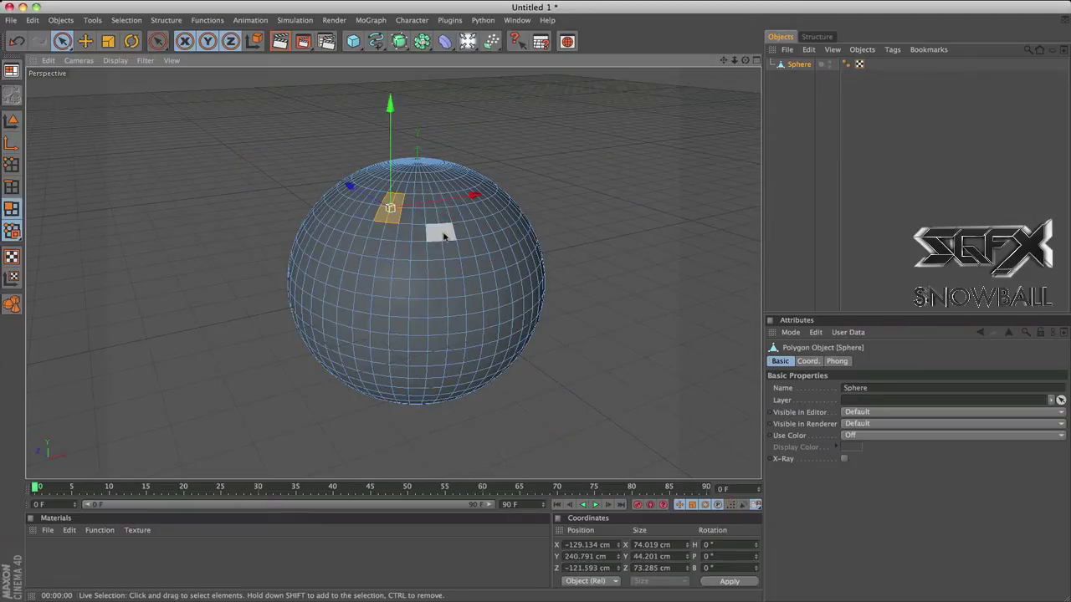
pyautogui.press('super+z')
pyautogui.click(379, 322)
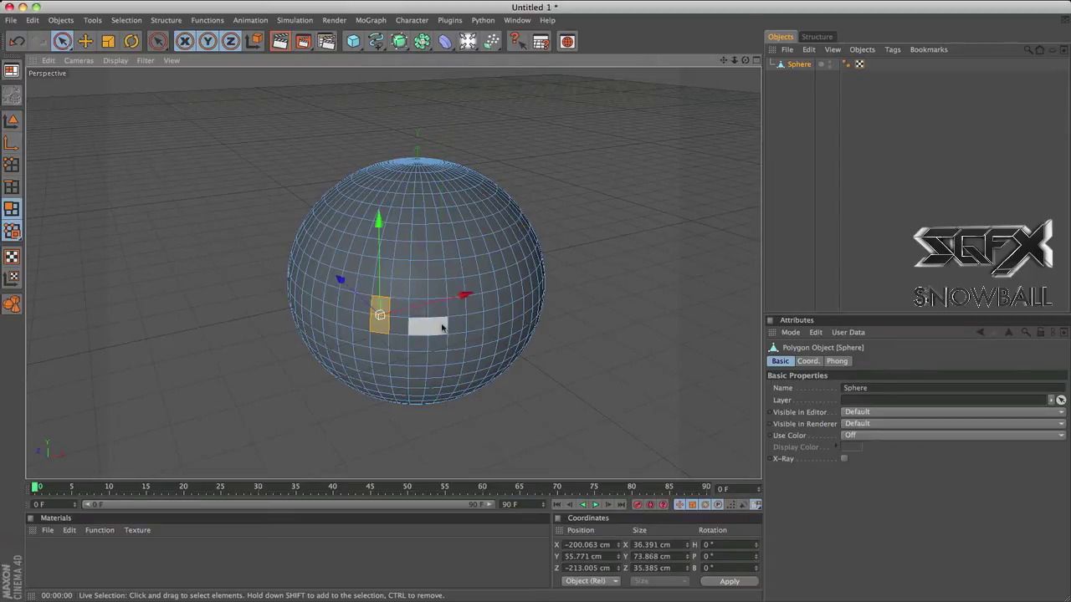
pyautogui.press('super+z')
pyautogui.click(433, 322)
pyautogui.press('super+z')
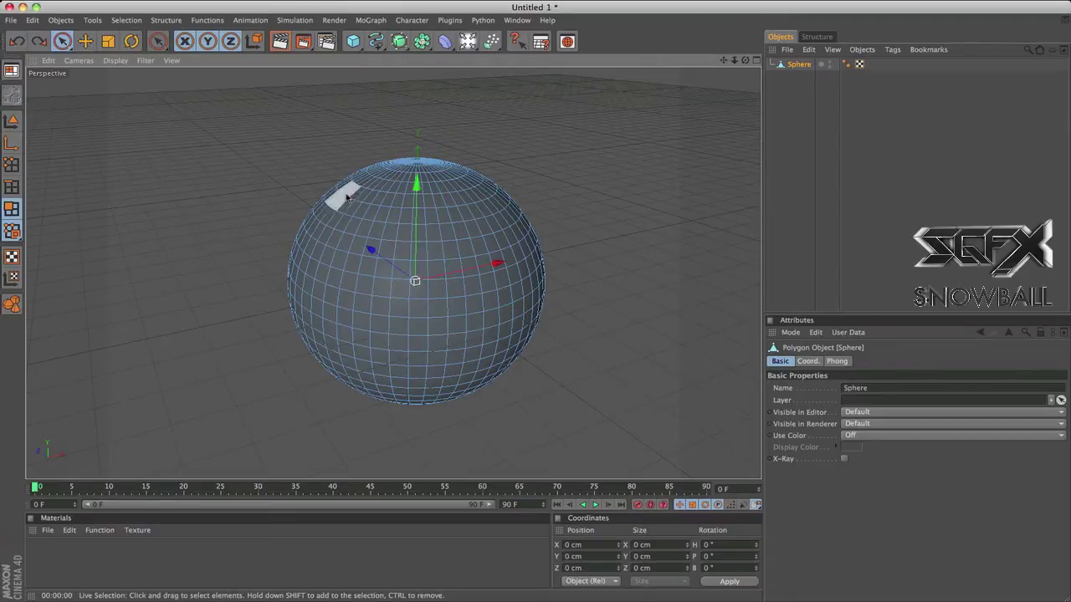
# - Browse the selection methods, then paint a strip of polygons down from the pole
pyautogui.click(126, 21)
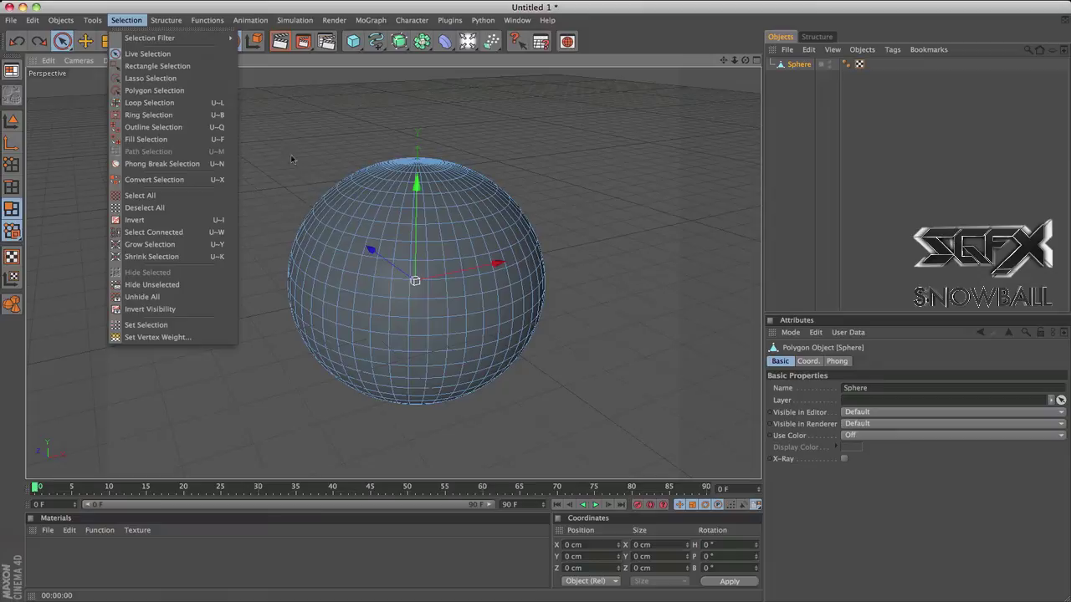
pyautogui.click(402, 171)
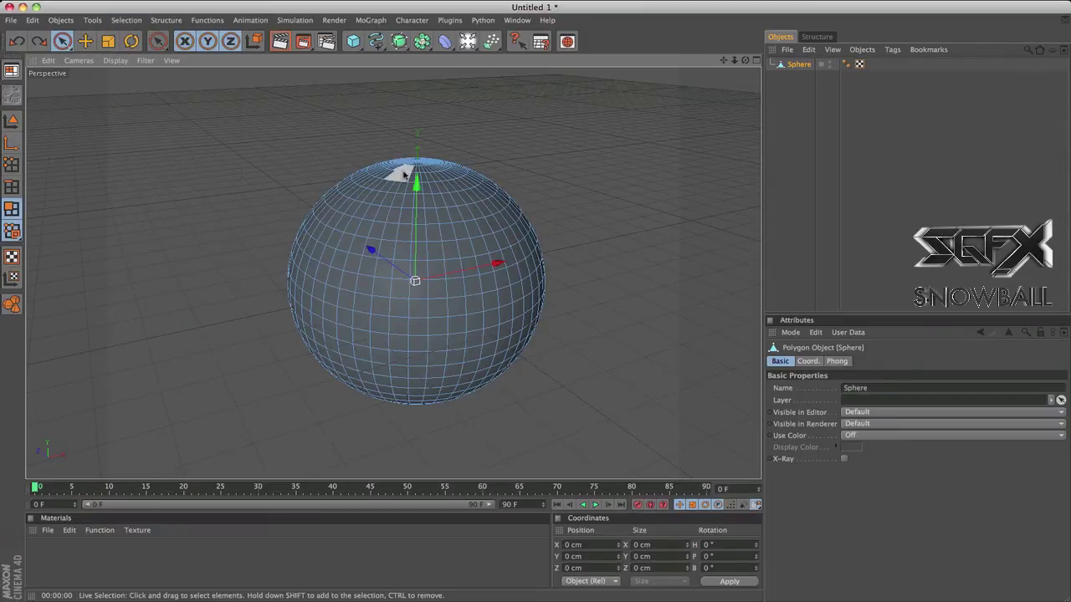
pyautogui.moveTo(402, 171)
pyautogui.mouseDown()
pyautogui.moveTo(372, 213)
pyautogui.moveTo(389, 219)
pyautogui.moveTo(394, 177)
pyautogui.moveTo(345, 224)
pyautogui.moveTo(343, 253)
pyautogui.moveTo(381, 258)
pyautogui.moveTo(320, 255)
pyautogui.moveTo(351, 274)
pyautogui.moveTo(378, 262)
pyautogui.mouseUp()
# - Undo the painted strip and switch to Loop Selection
pyautogui.press('super+z')
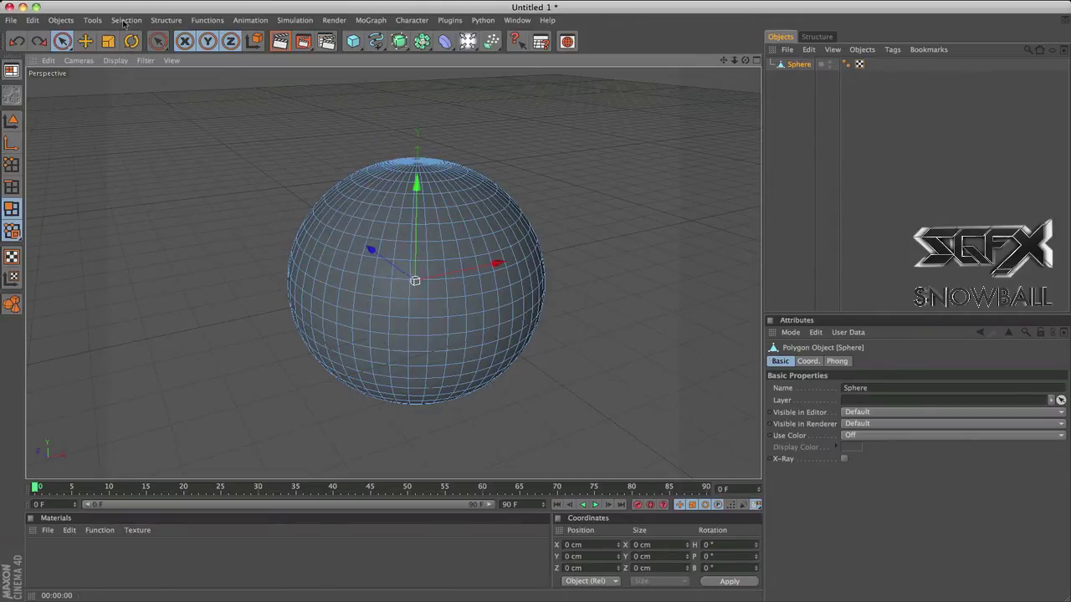
pyautogui.click(127, 20)
pyautogui.click(159, 103)
# - Loop-select three alternating rings on the sphere's upper half, dropping the equator and pole rings
pyautogui.click(346, 211)
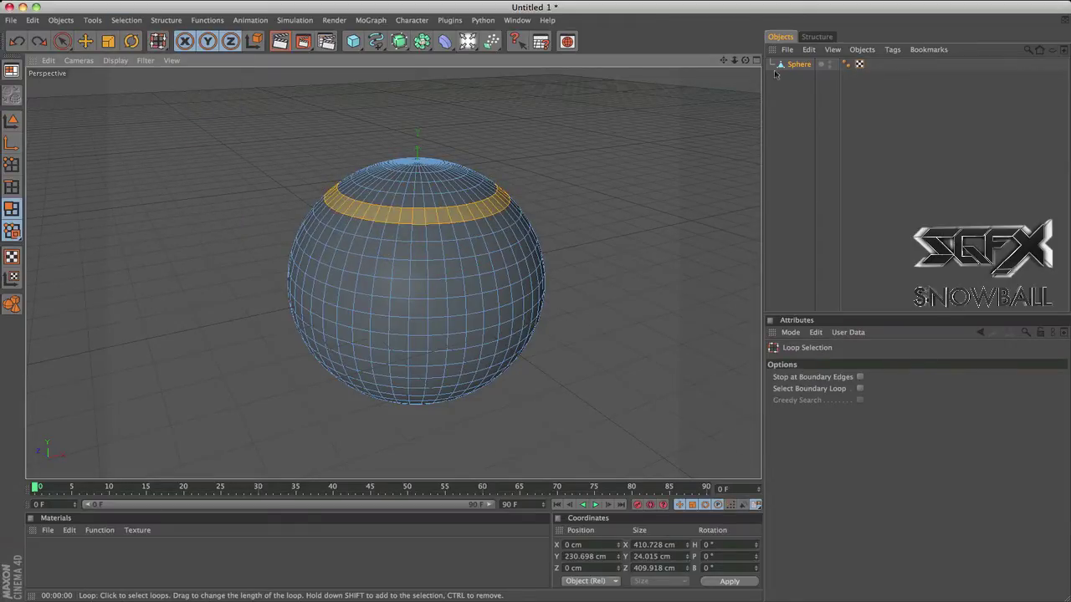
pyautogui.moveTo(535, 305)
pyautogui.keyDown('alt'); pyautogui.mouseDown()
pyautogui.moveTo(536, 343)
pyautogui.moveTo(521, 303)
pyautogui.mouseUp(); pyautogui.keyUp('alt')
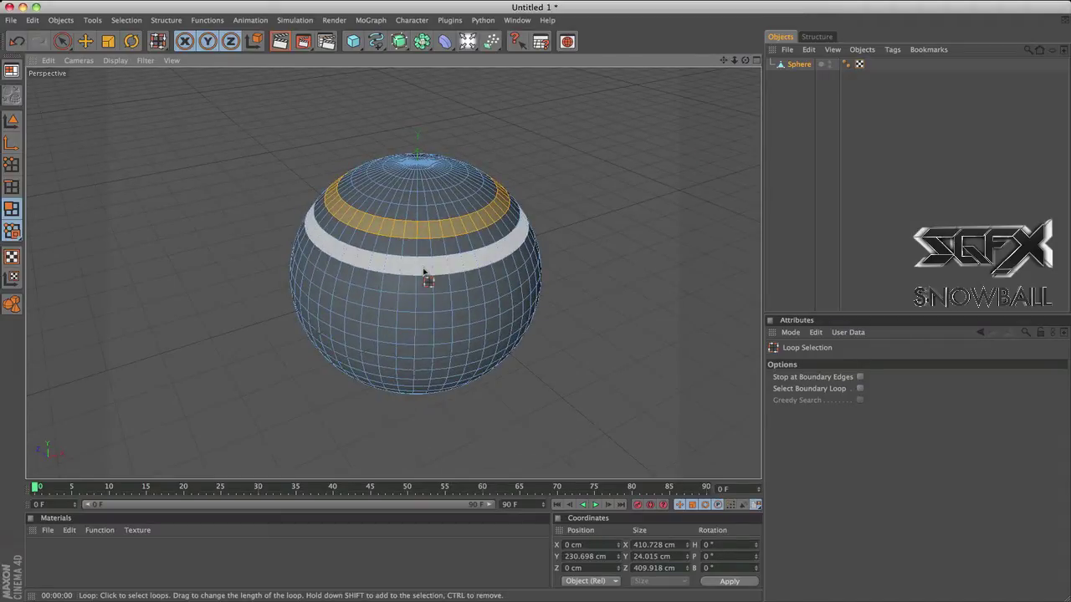
pyautogui.click(423, 303)
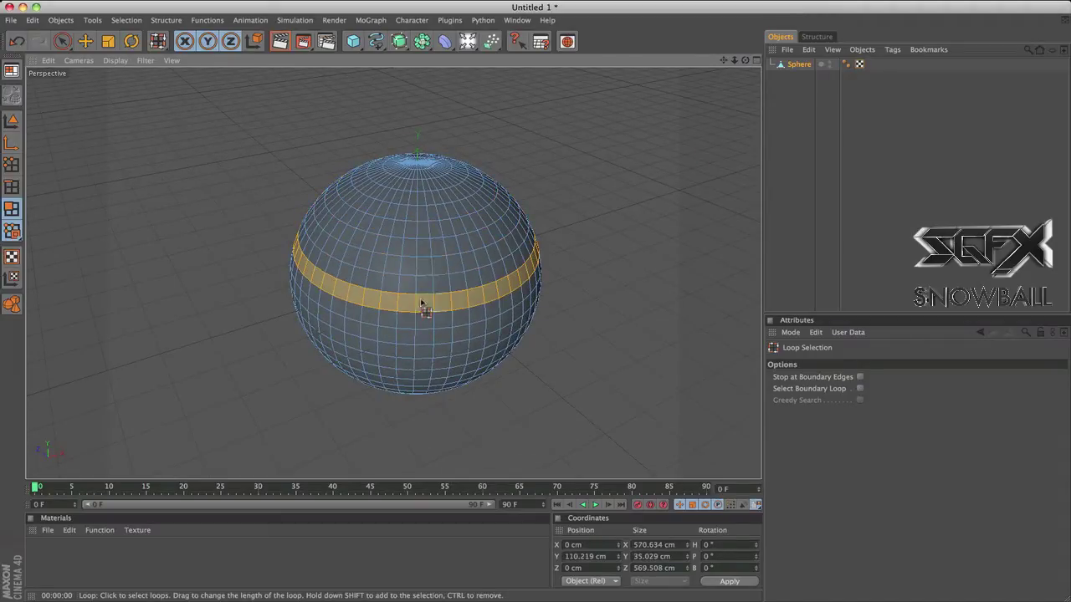
pyautogui.keyDown('shift'); pyautogui.click(421, 220); pyautogui.keyUp('shift')
pyautogui.keyDown('shift'); pyautogui.click(422, 234); pyautogui.keyUp('shift')
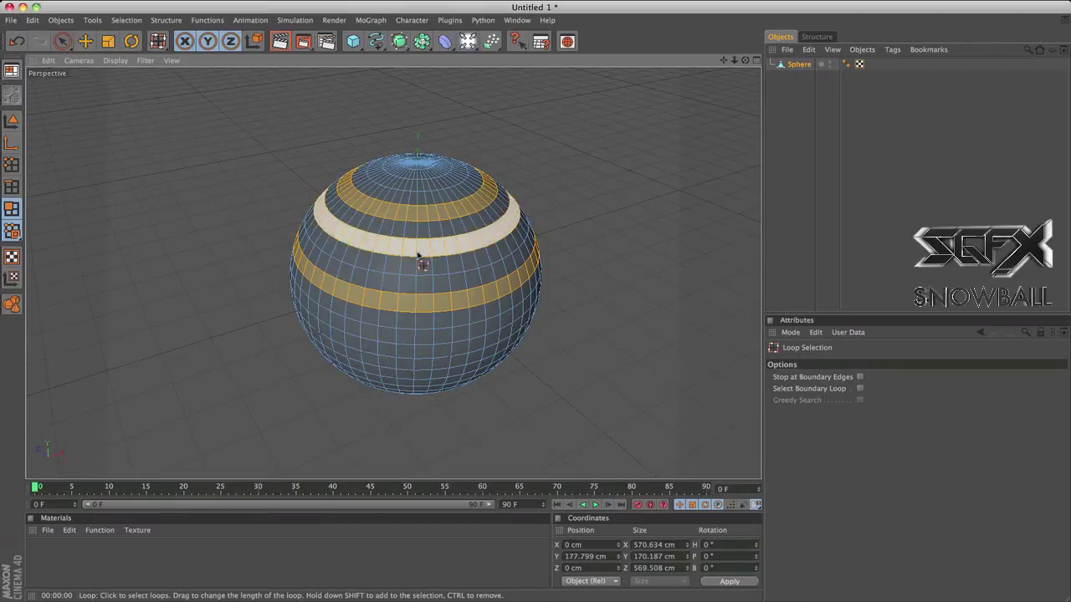
pyautogui.keyDown('ctrl'); pyautogui.click(410, 308); pyautogui.keyUp('ctrl')
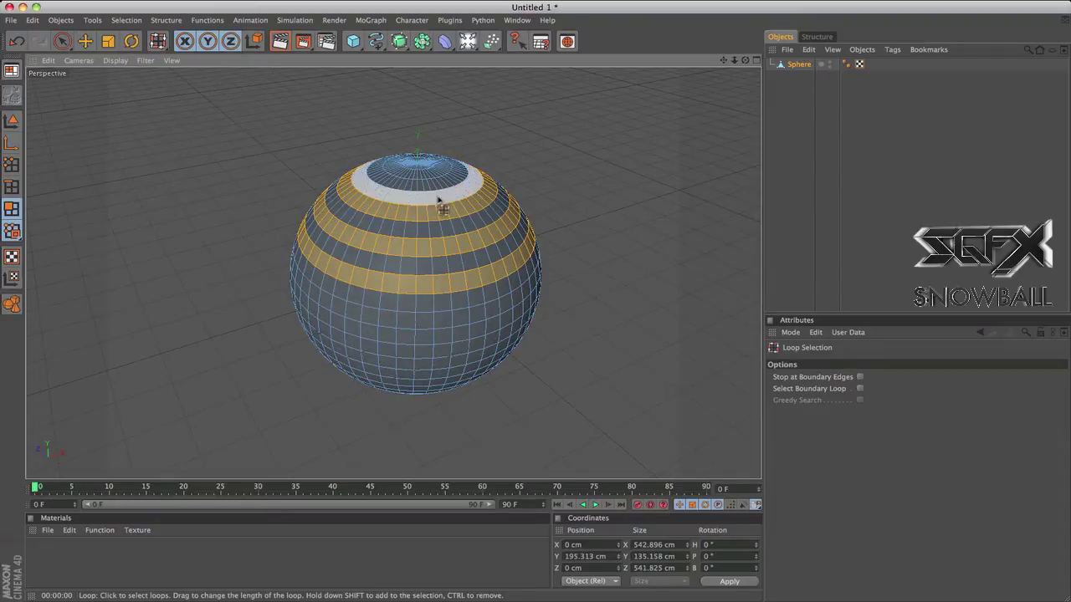
pyautogui.keyDown('shift'); pyautogui.click(429, 192); pyautogui.keyUp('shift')
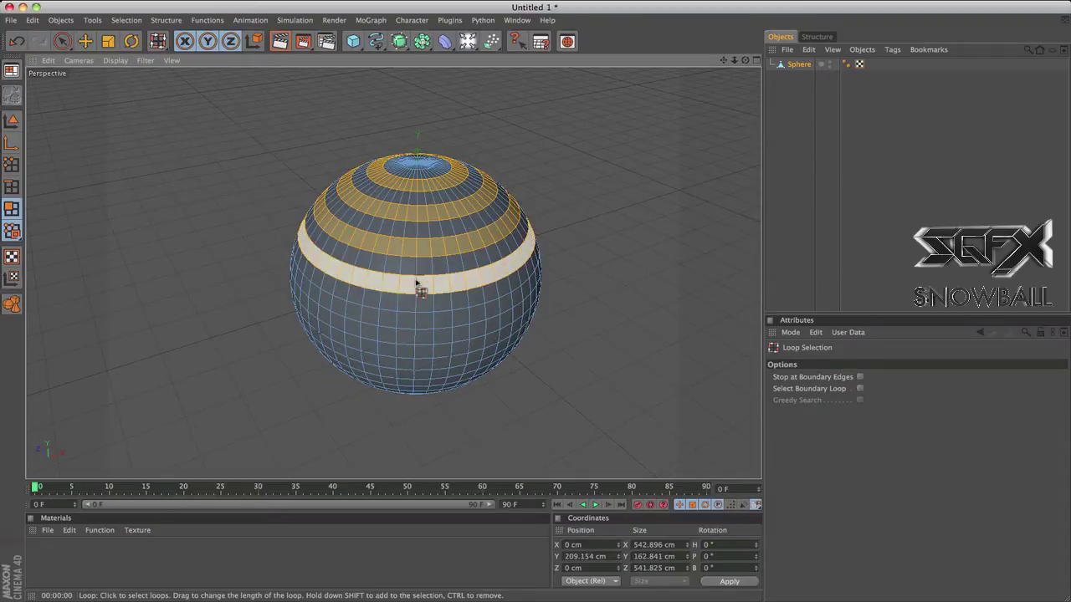
pyautogui.keyDown('ctrl'); pyautogui.click(426, 188); pyautogui.keyUp('ctrl')
pyautogui.scroll(3, 469, 138)
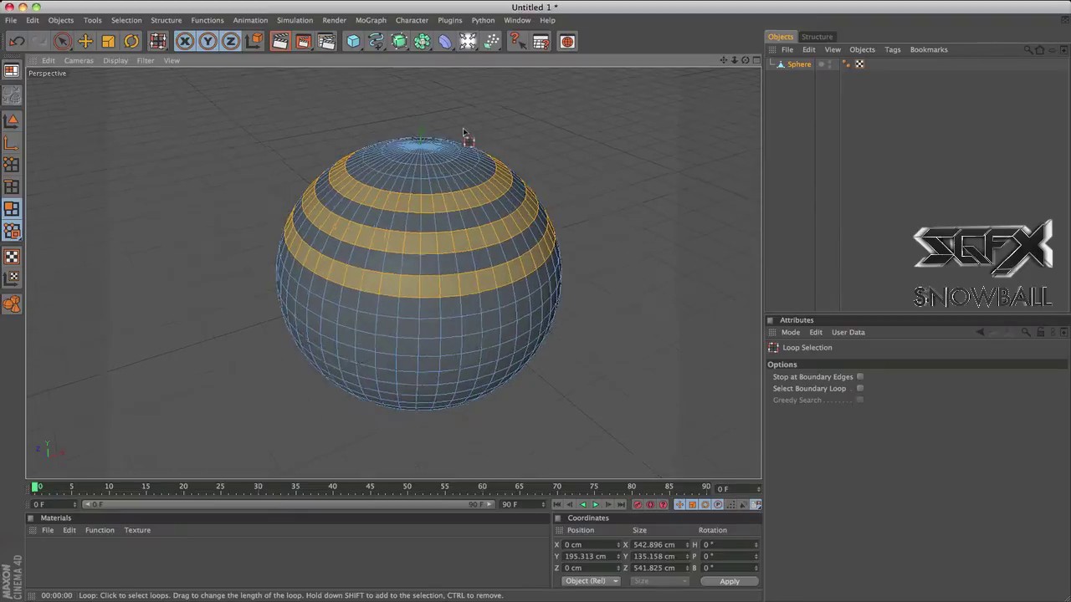
pyautogui.scroll(2, 650, 114)
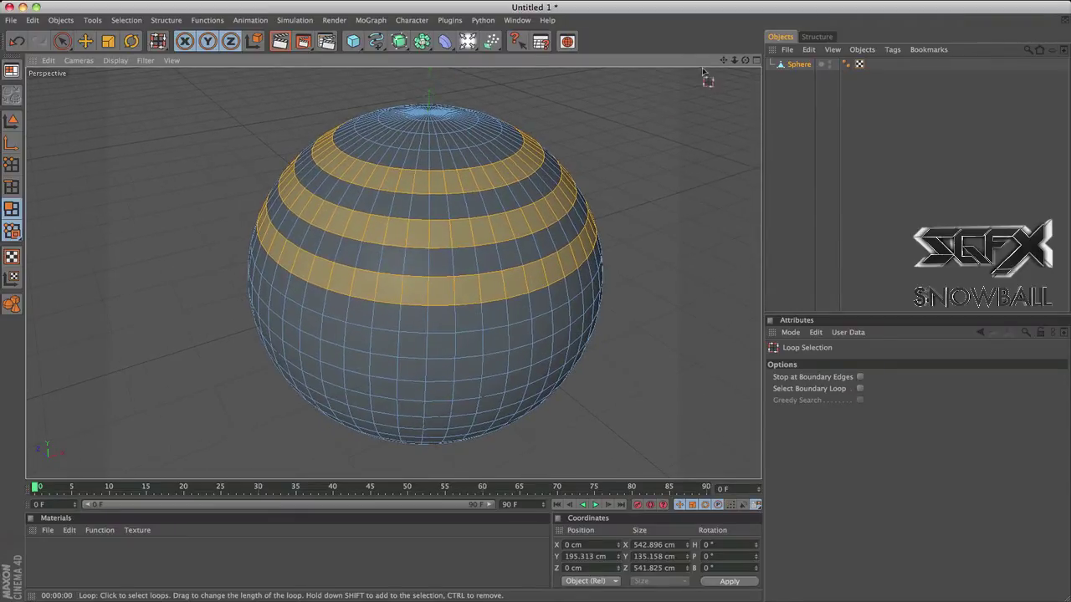
pyautogui.moveTo(717, 61); pyautogui.dragTo(664, 83)
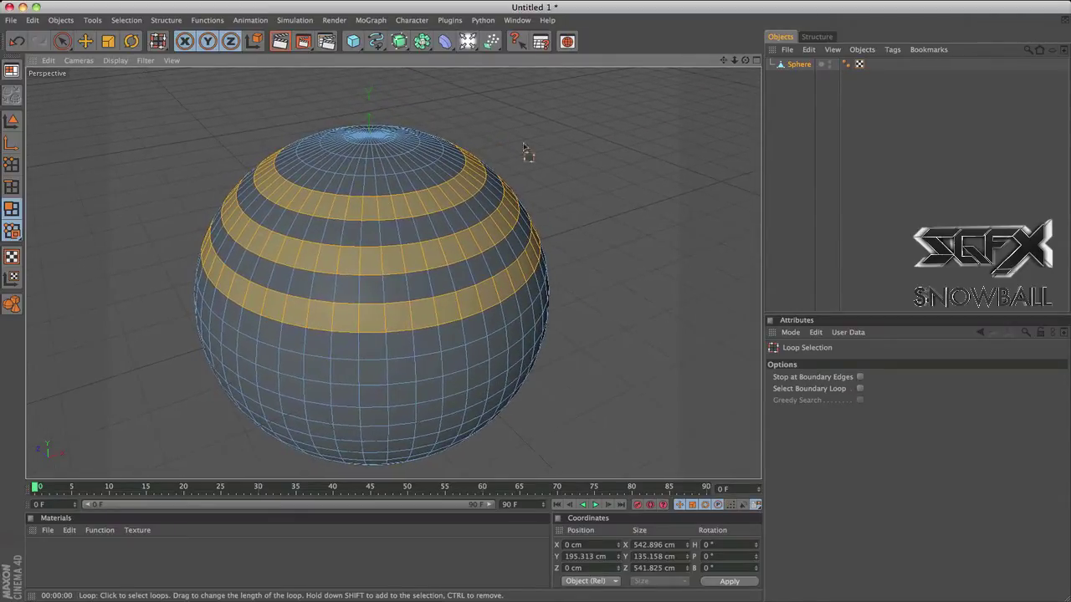
# - Inset the selected rings using Extrude Inner with a 5 cm Offset
pyautogui.rightClick(448, 200)
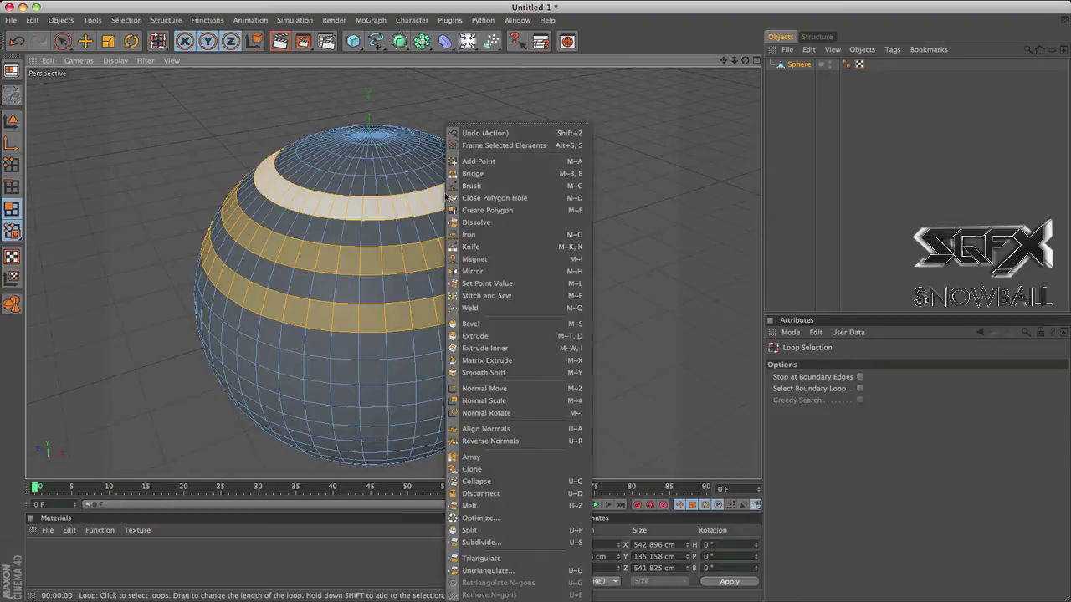
pyautogui.click(487, 350)
pyautogui.scroll(5, 411, 205)
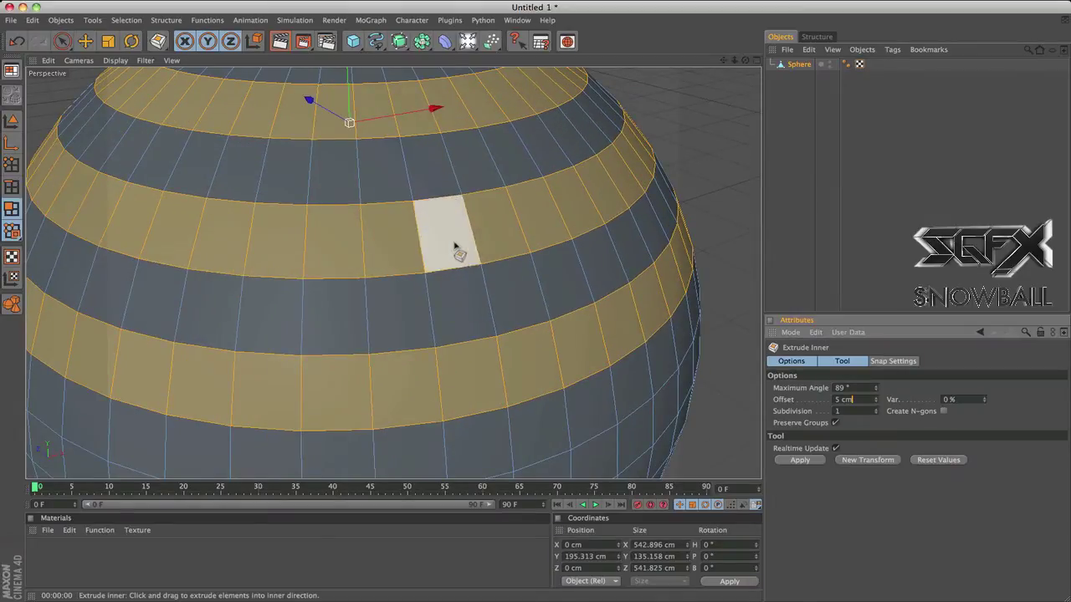
pyautogui.moveTo(454, 246); pyautogui.dragTo(469, 249)
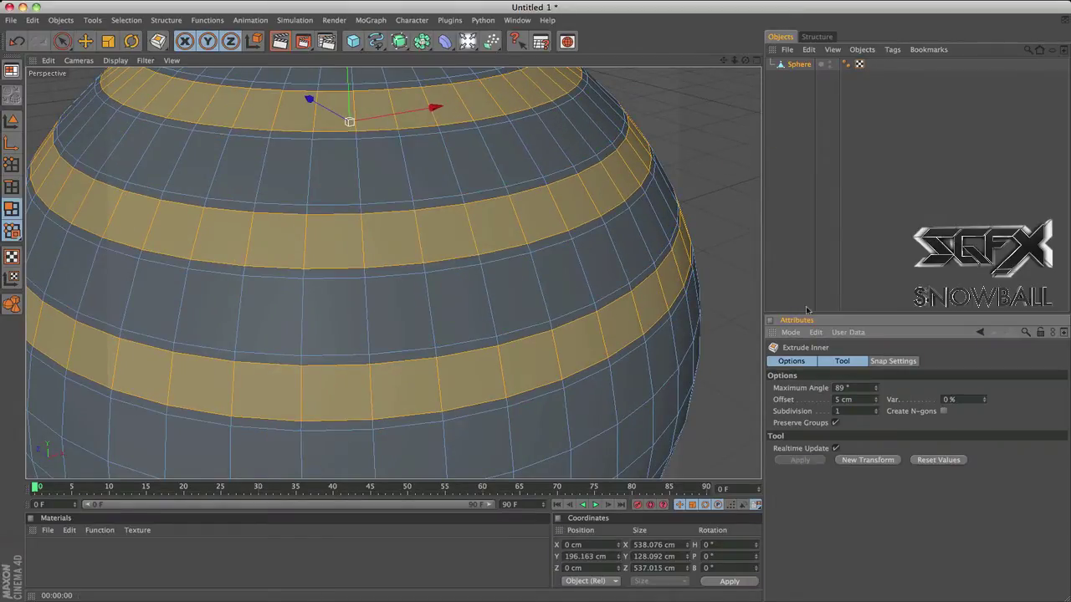
pyautogui.moveTo(879, 402)
pyautogui.mouseDown()
pyautogui.moveTo(879, 386)
pyautogui.moveTo(879, 415)
pyautogui.moveTo(879, 392)
pyautogui.mouseUp()
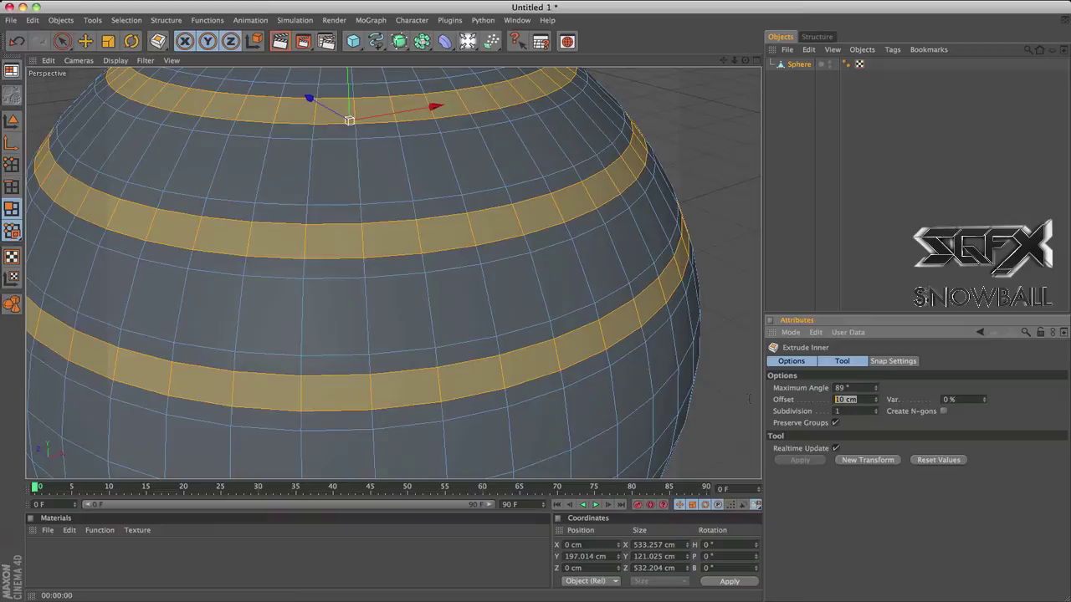
pyautogui.write('5')
pyautogui.press('Return')
# - Extrude the inset bands outward with the Extrude Offset set to 15 cm
pyautogui.rightClick(483, 367)
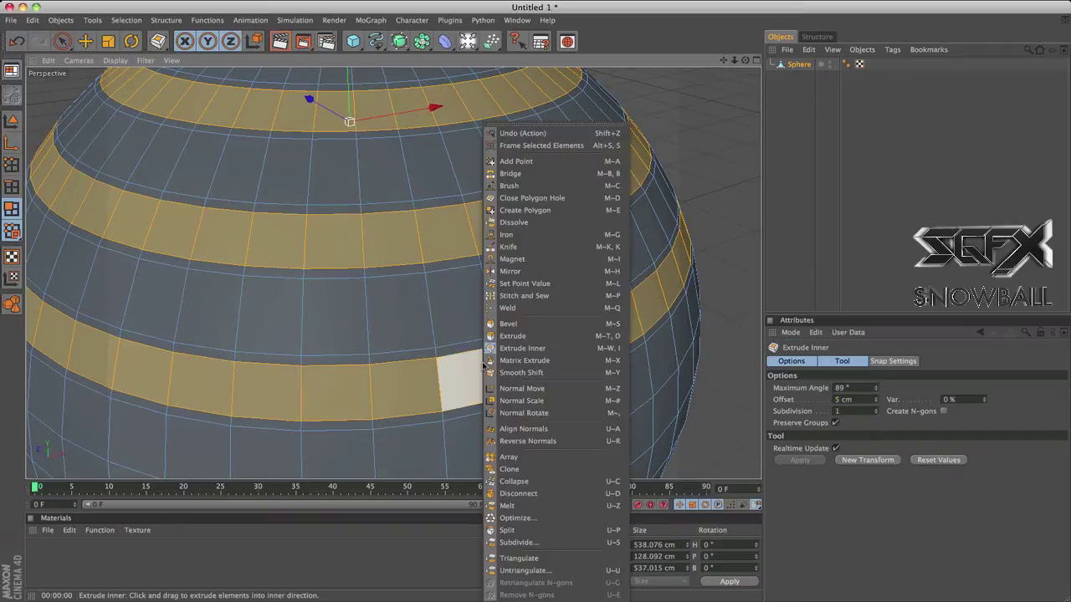
pyautogui.click(507, 339)
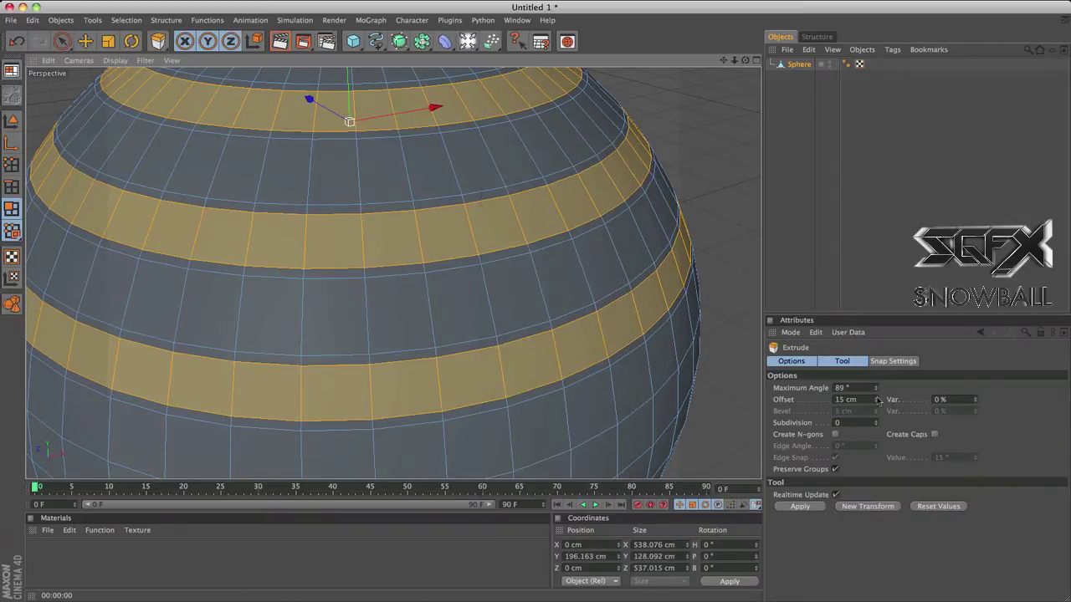
pyautogui.click(853, 399)
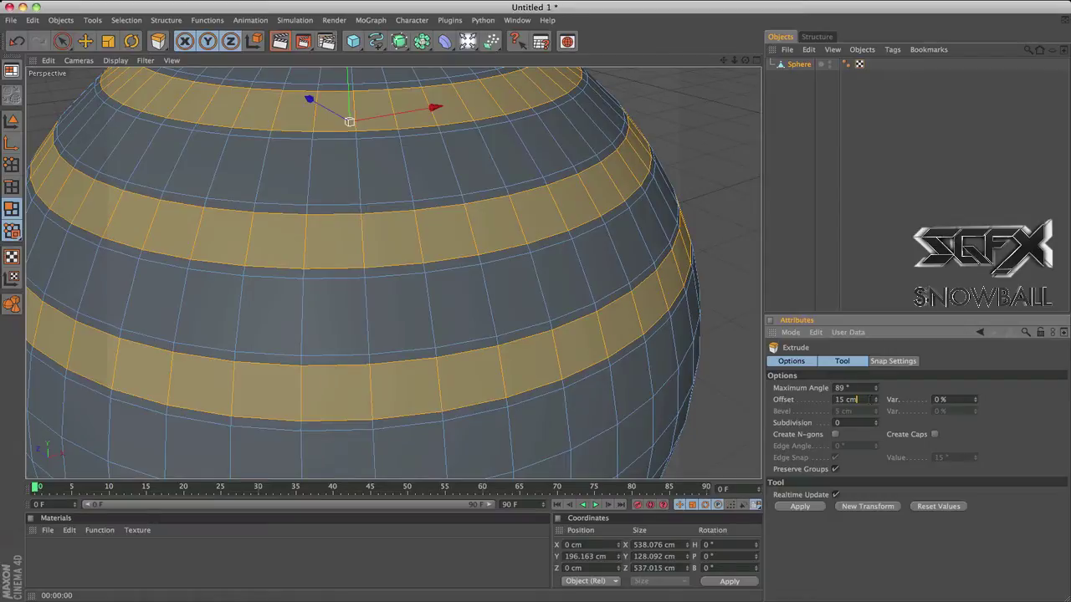
pyautogui.press('Return')
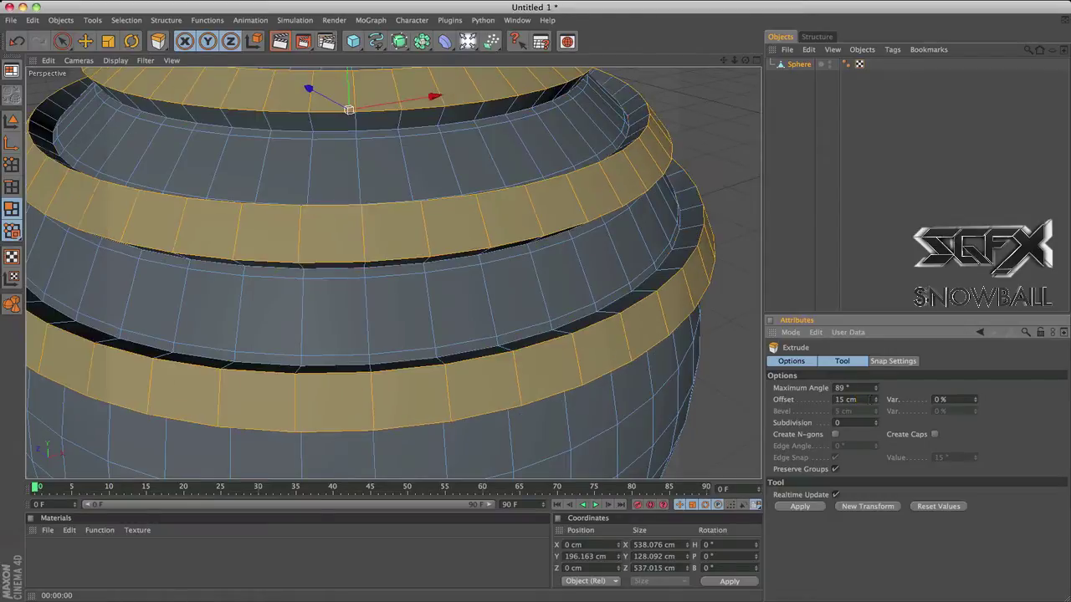
pyautogui.moveTo(875, 400); pyautogui.dragTo(776, 399)
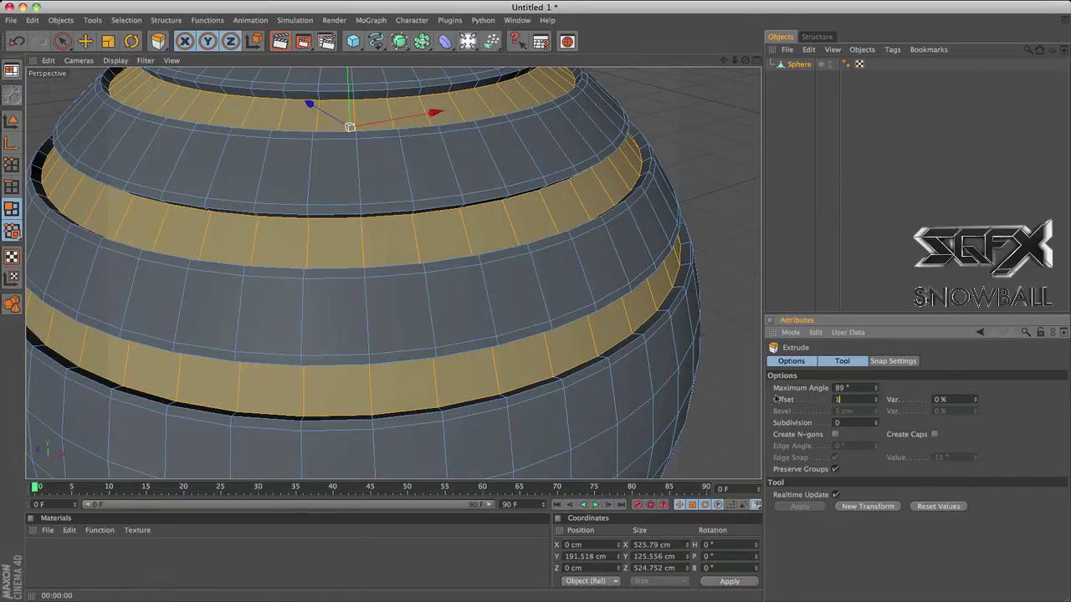
pyautogui.press('Return')
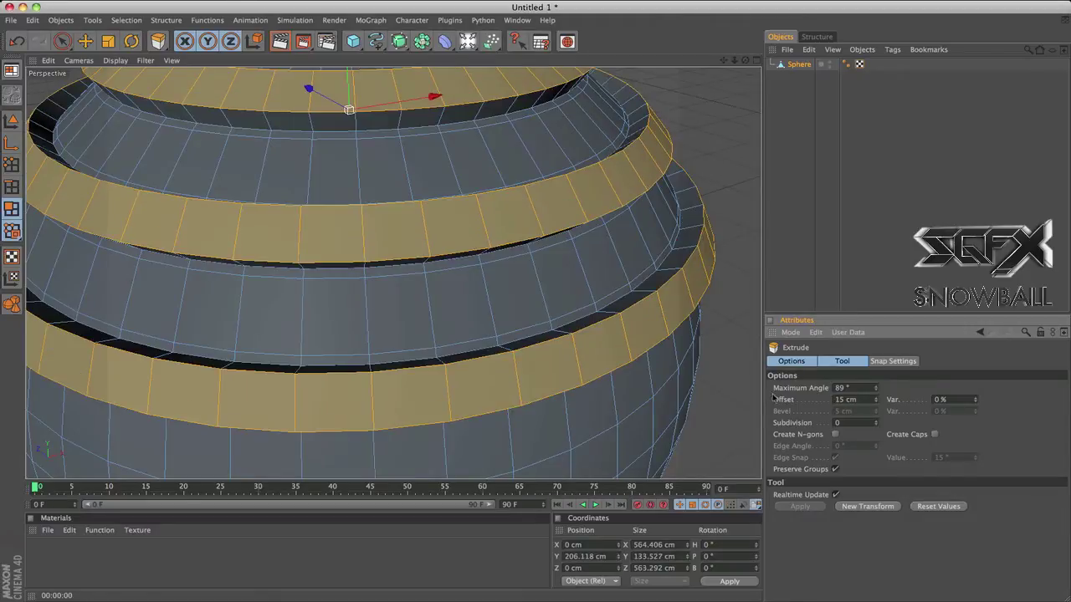
pyautogui.scroll(-5, 627, 292)
pyautogui.scroll(6, 533, 304)
pyautogui.scroll(-4, 514, 311)
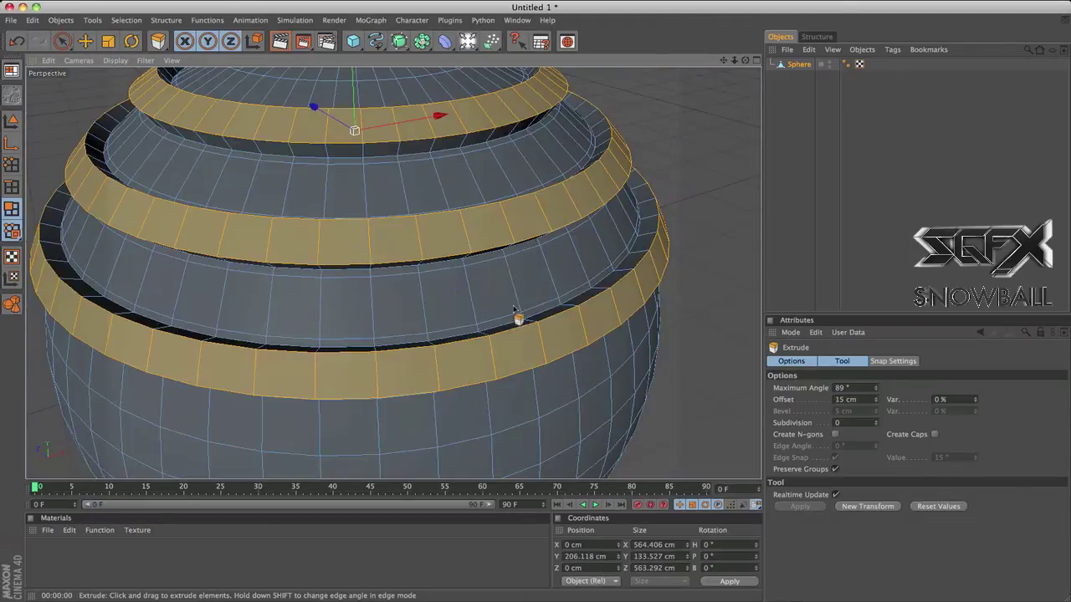
# - Bevel the raised bands, settling on Extrusion 10 cm and Inner Offset 5 cm
pyautogui.rightClick(508, 350)
pyautogui.click(552, 323)
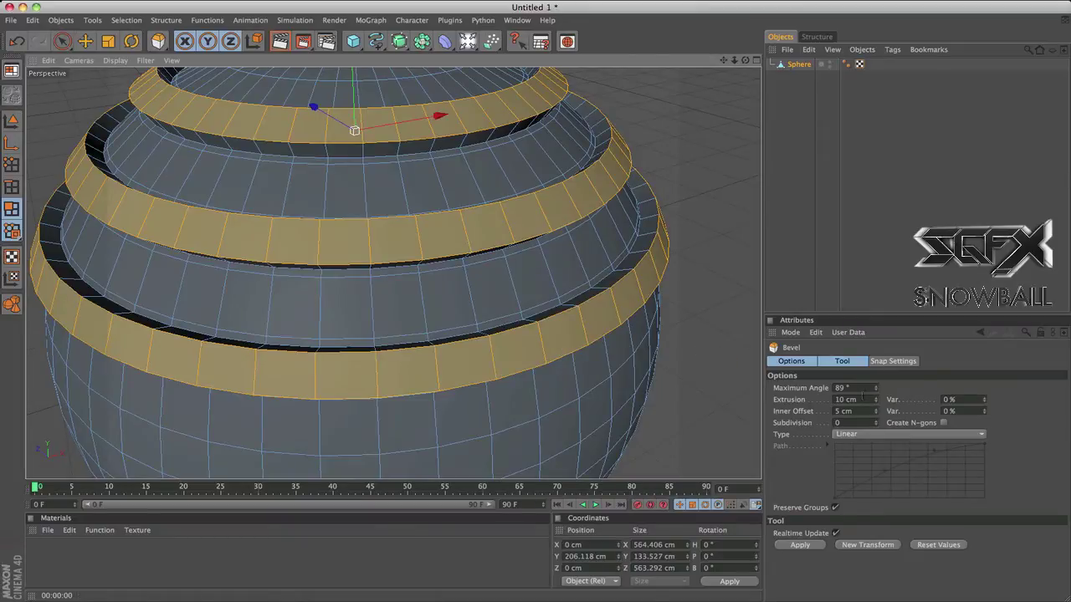
pyautogui.click(858, 399)
pyautogui.press('Return')
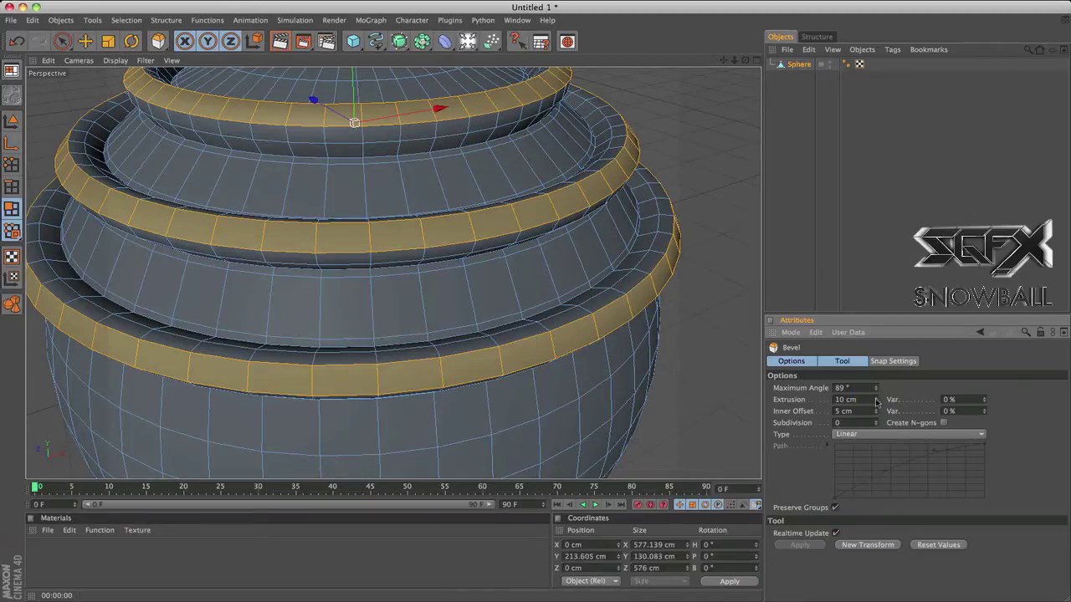
pyautogui.moveTo(876, 401); pyautogui.dragTo(900, 401)
pyautogui.click(861, 411)
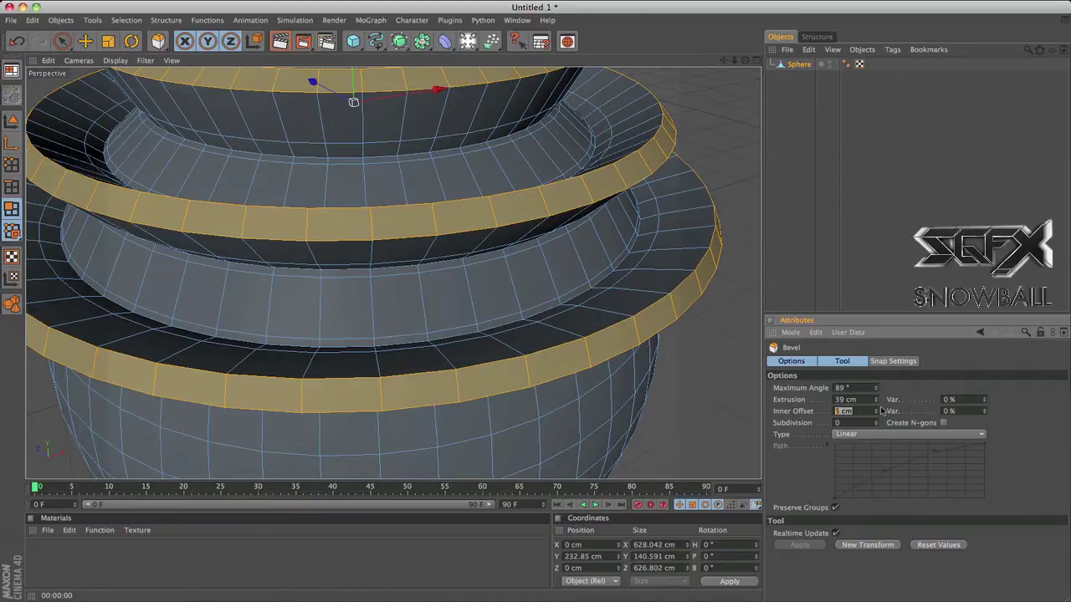
pyautogui.moveTo(876, 411); pyautogui.dragTo(873, 412)
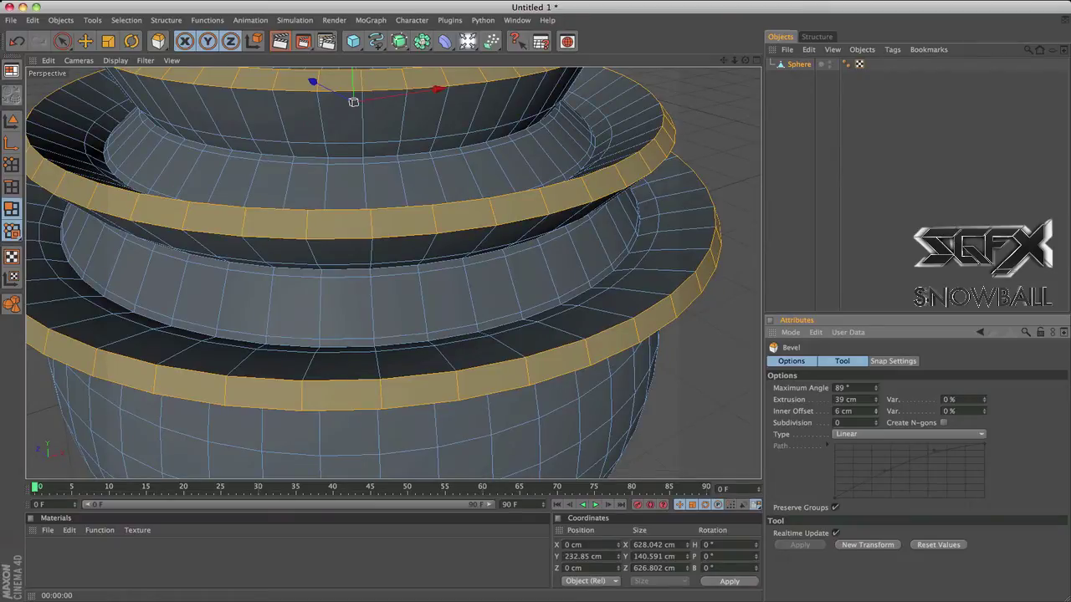
pyautogui.moveTo(873, 412); pyautogui.dragTo(795, 416)
pyautogui.click(799, 404)
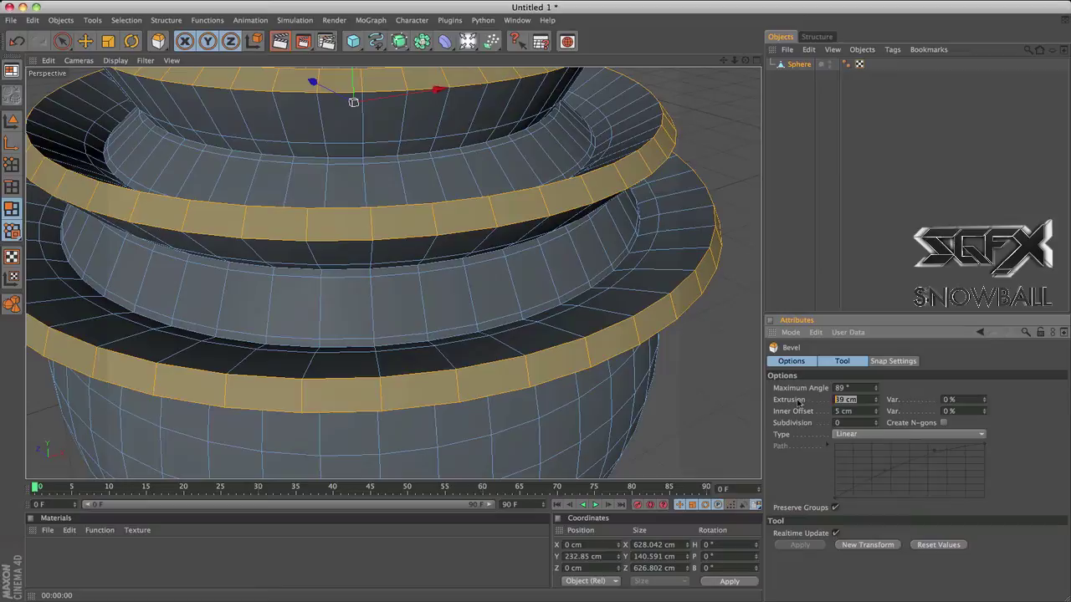
pyautogui.write('10')
pyautogui.press('Return')
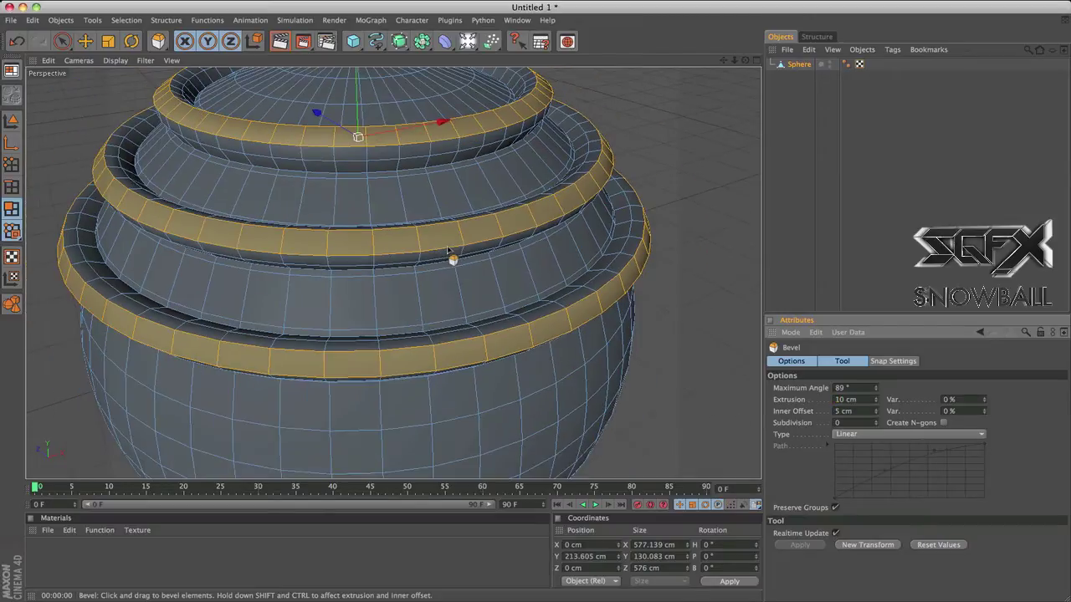
# - Apply Matrix Extrude to the bevelled bands
pyautogui.rightClick(433, 251)
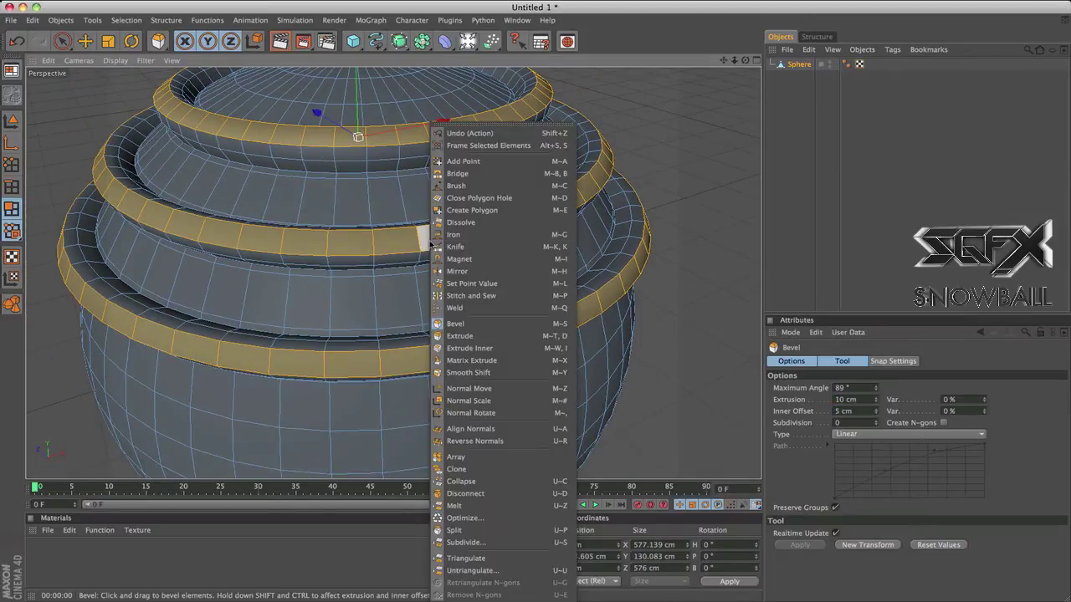
pyautogui.click(474, 360)
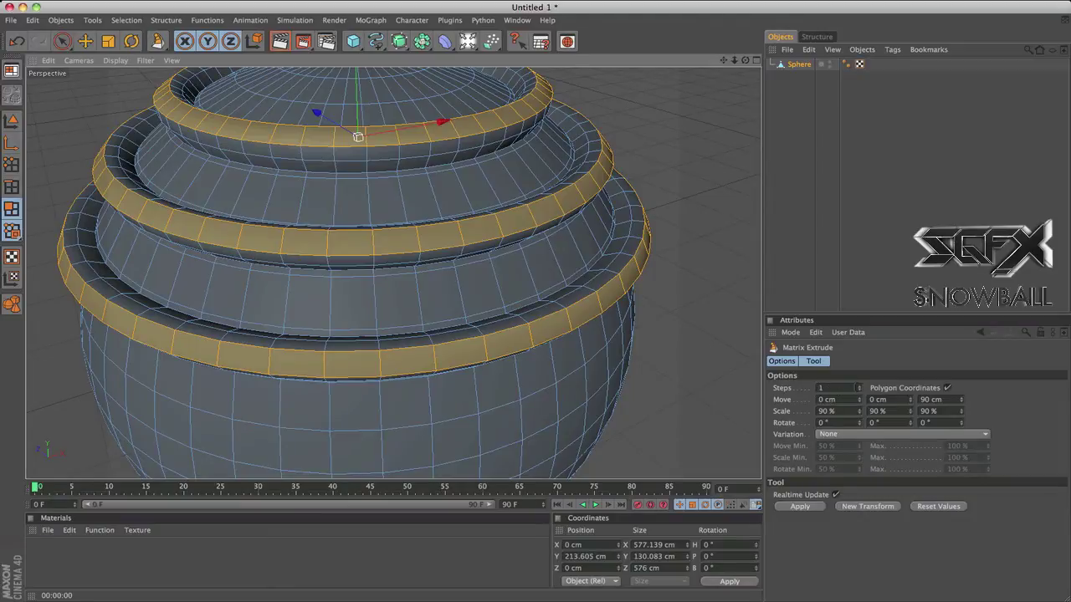
pyautogui.click(861, 387)
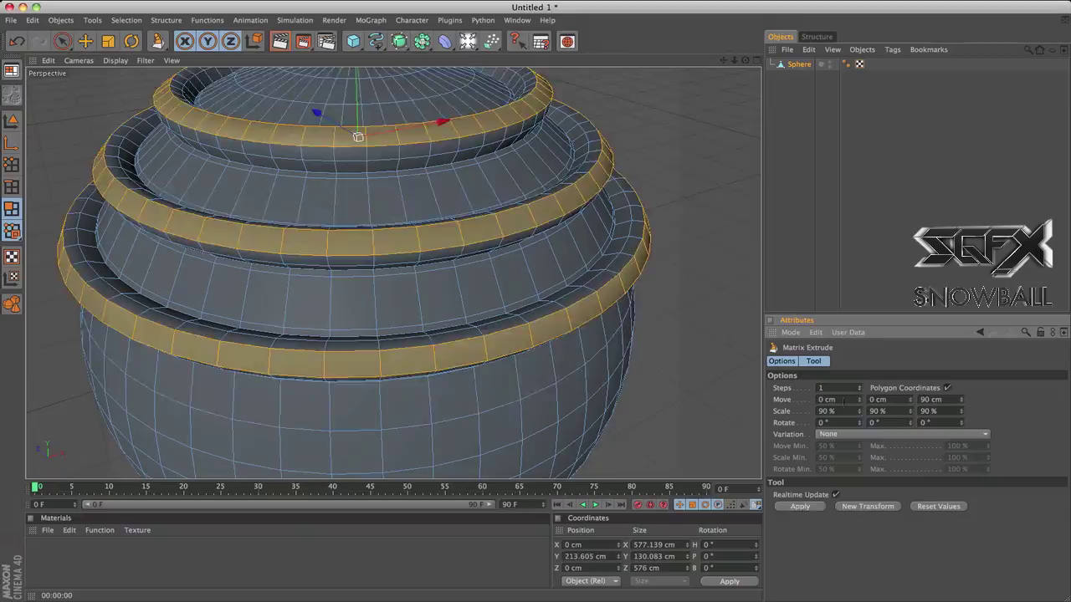
pyautogui.click(800, 506)
pyautogui.scroll(-5, 645, 315)
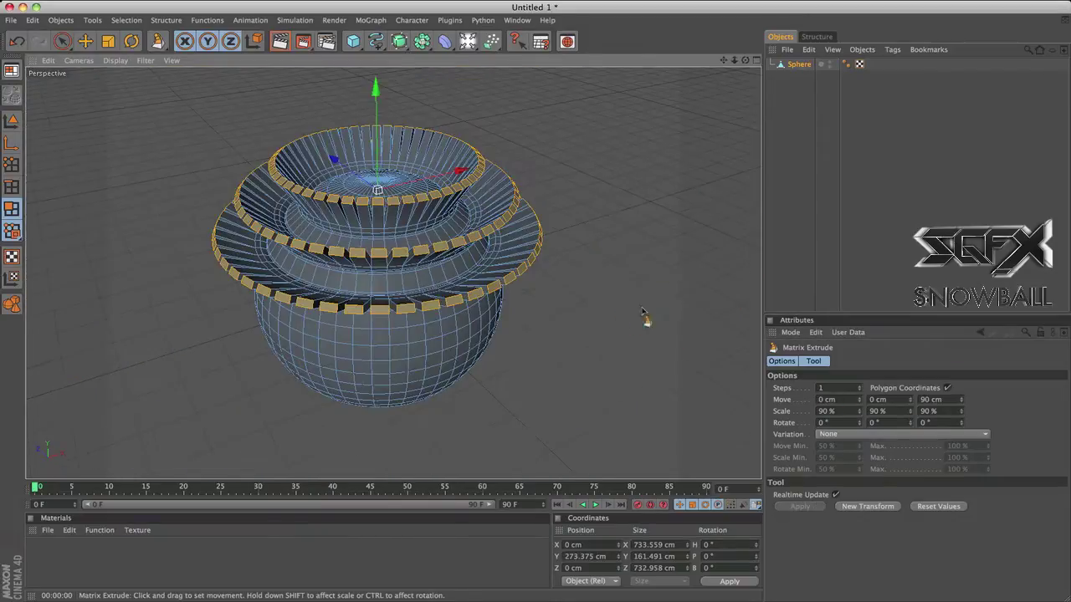
# - Try higher Matrix Extrude Steps values, then settle on 1 step
pyautogui.click(861, 387)
pyautogui.click(861, 387)
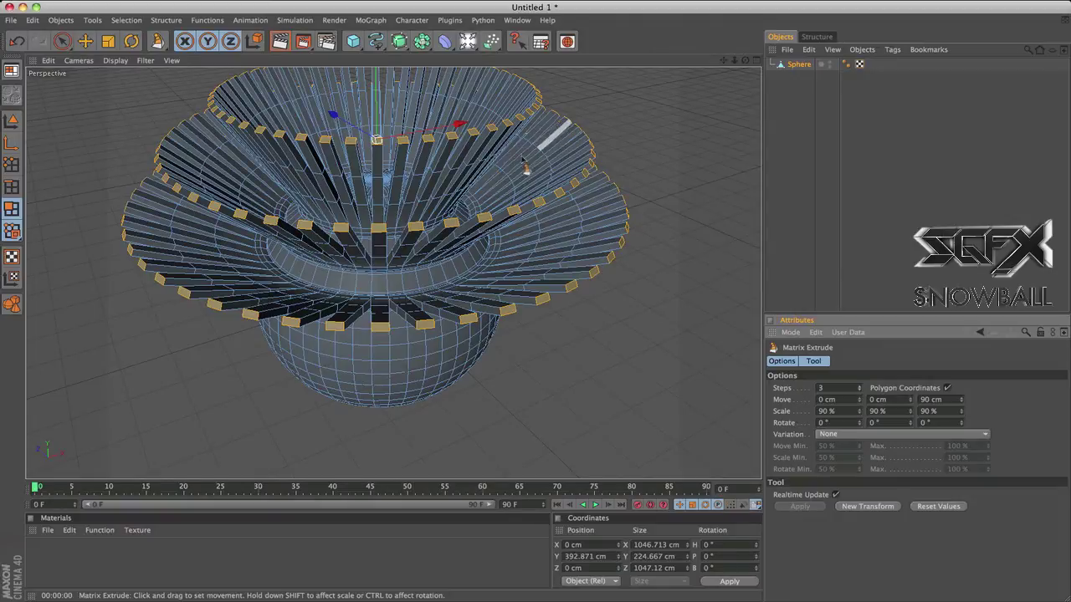
pyautogui.click(860, 387)
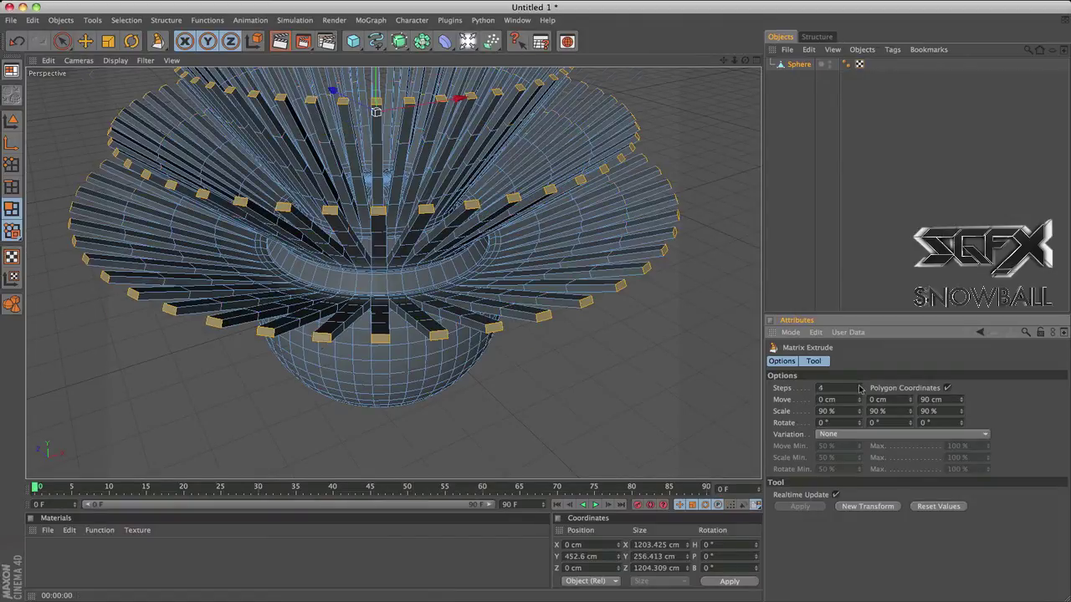
pyautogui.click(860, 387)
pyautogui.click(860, 387)
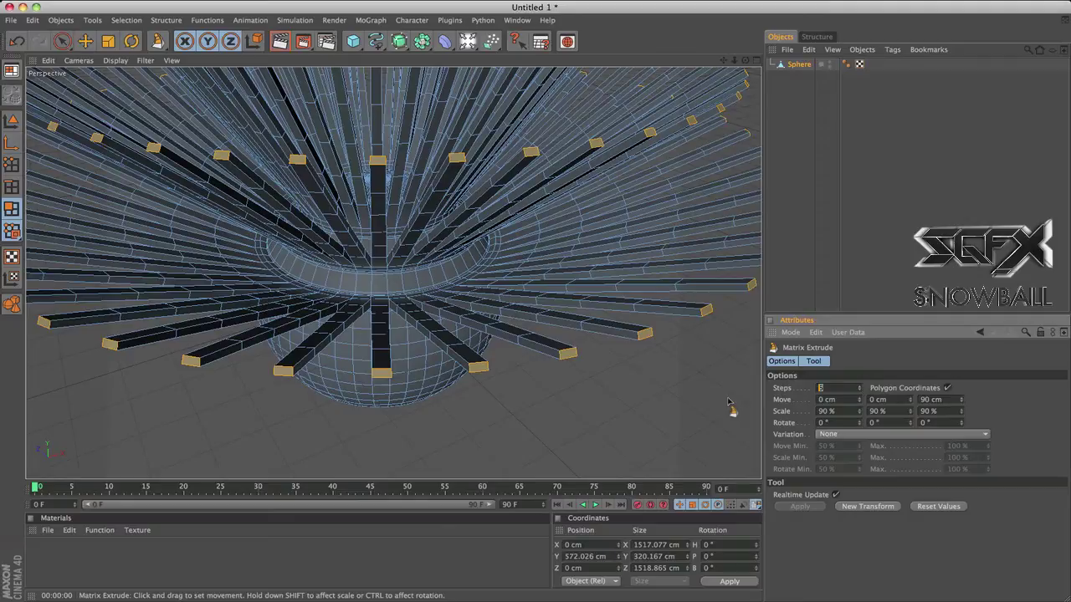
pyautogui.press('Return')
pyautogui.scroll(2, 651, 239)
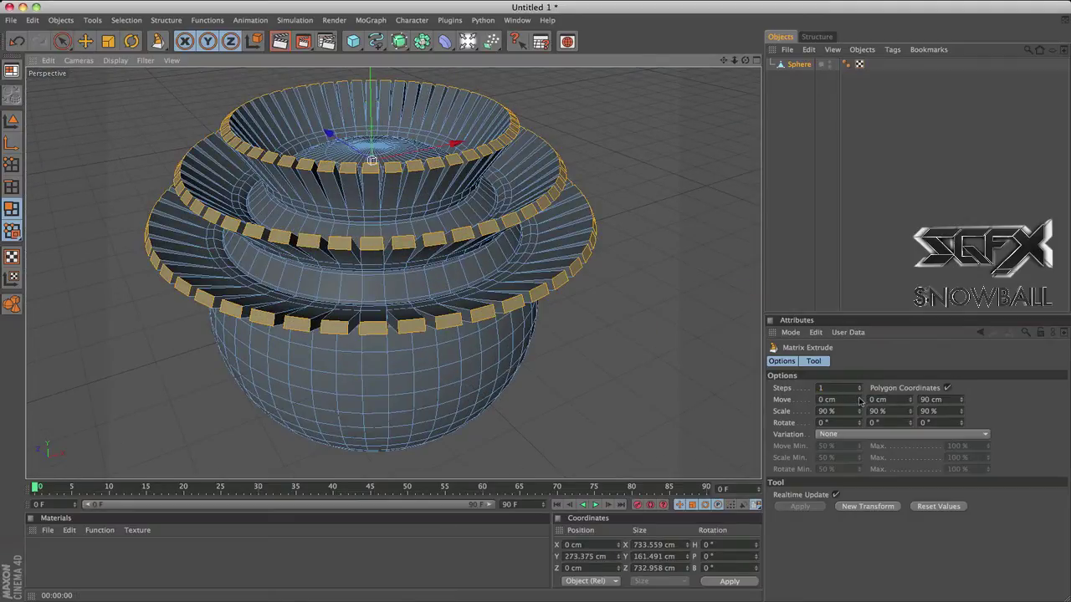
# - Set Matrix Extrude Move to −23, −13, 98 cm and Scale to 188, 101, 48 %
pyautogui.moveTo(859, 401)
pyautogui.mouseDown()
pyautogui.moveTo(860, 411)
pyautogui.moveTo(860, 383)
pyautogui.mouseUp()
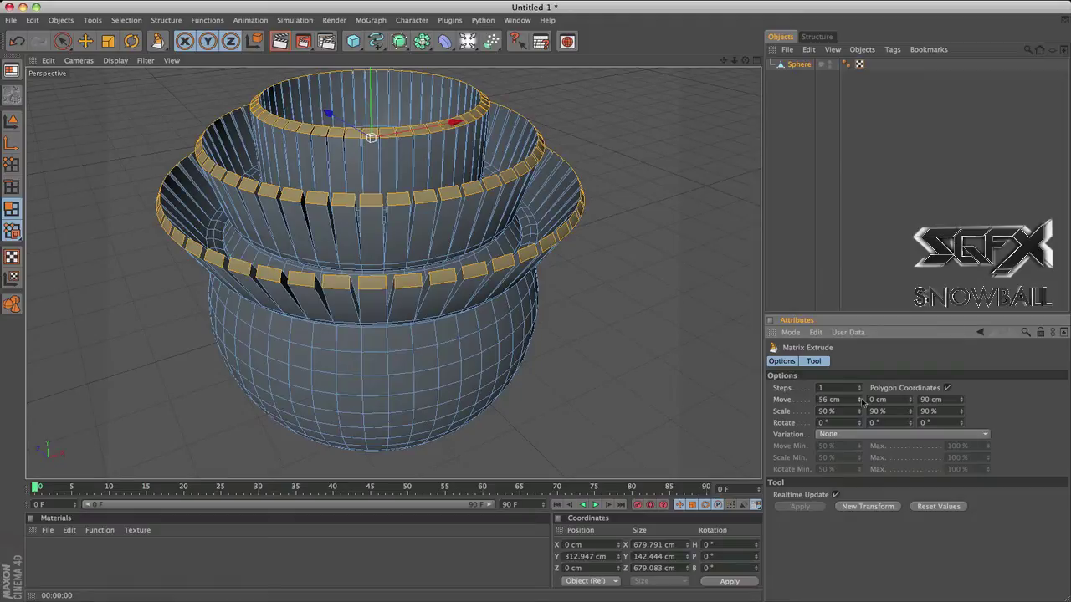
pyautogui.moveTo(860, 399); pyautogui.dragTo(962, 401)
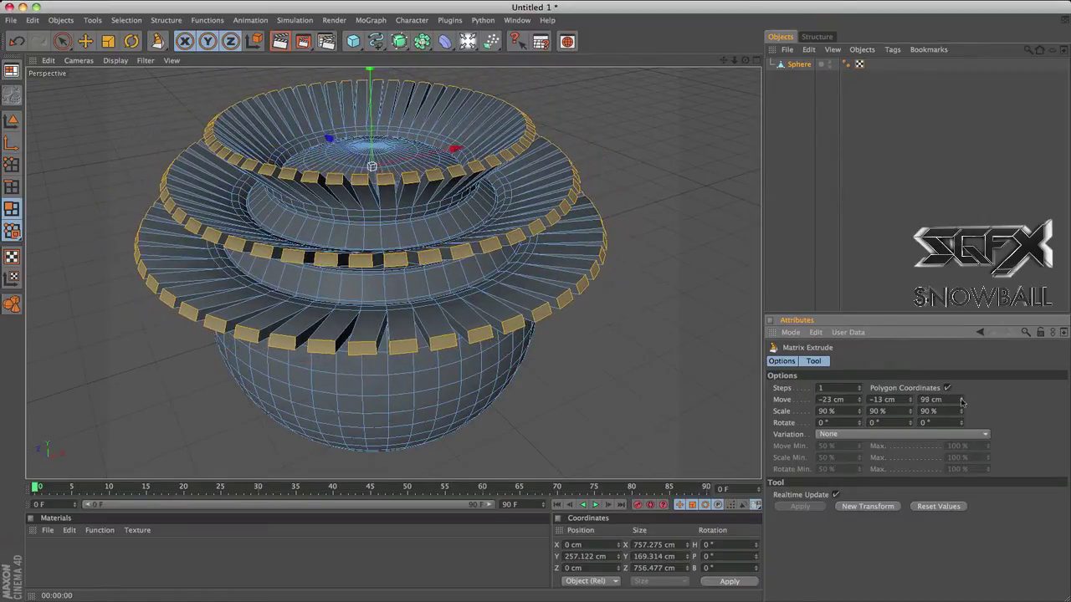
pyautogui.moveTo(857, 411); pyautogui.dragTo(974, 415)
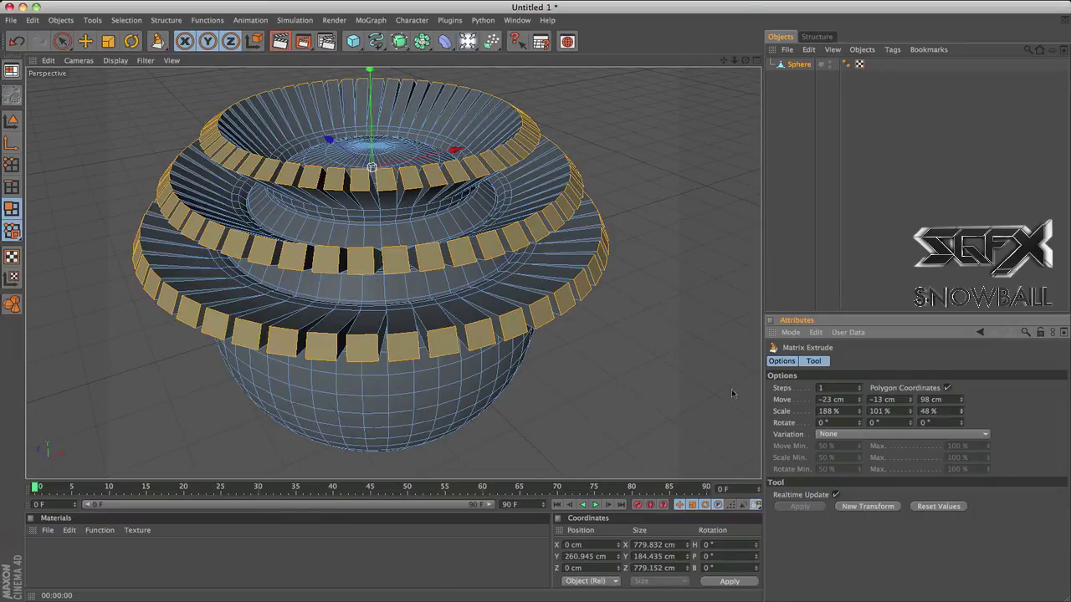
pyautogui.scroll(6, 425, 305)
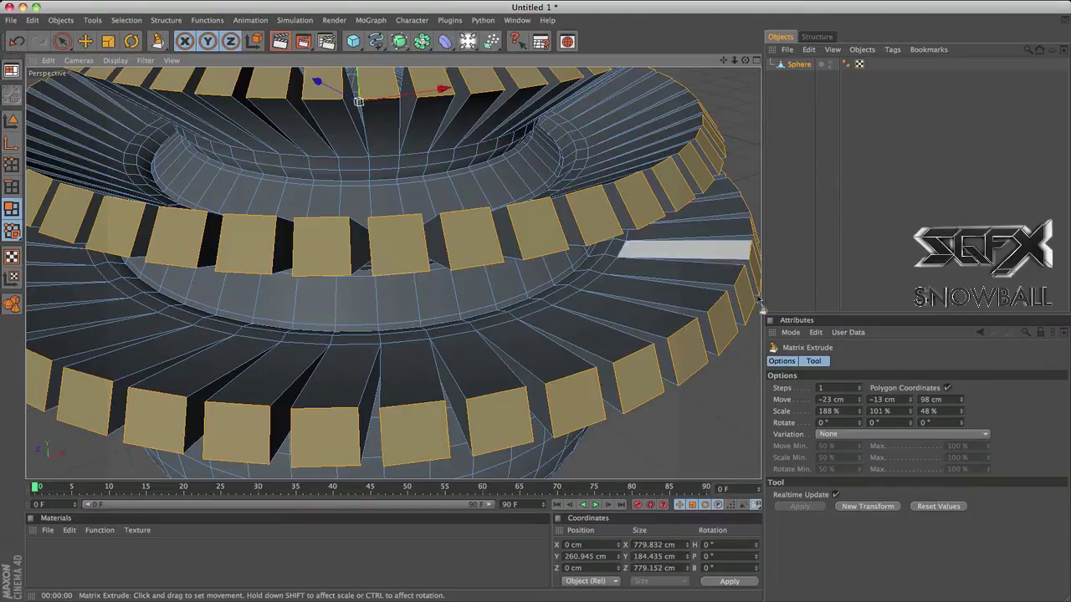
pyautogui.moveTo(860, 424)
pyautogui.mouseDown()
pyautogui.moveTo(915, 425)
pyautogui.moveTo(864, 424)
pyautogui.moveTo(902, 437)
pyautogui.moveTo(908, 424)
pyautogui.moveTo(887, 423)
pyautogui.moveTo(961, 424)
pyautogui.moveTo(878, 422)
pyautogui.mouseUp()
pyautogui.press('Return')
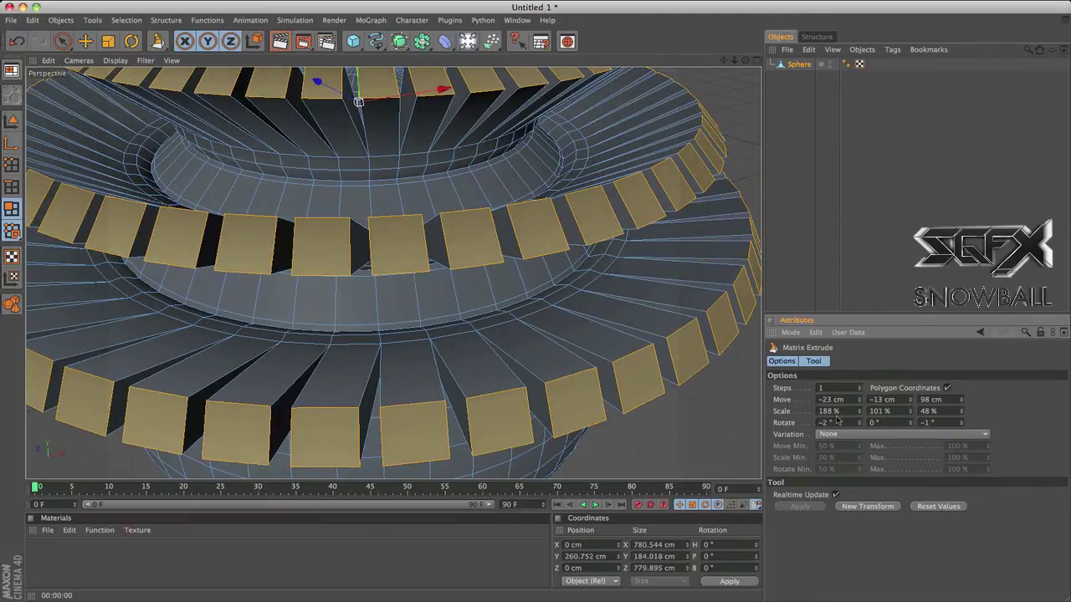
pyautogui.write('0')
pyautogui.press('Return')
pyautogui.write('0')
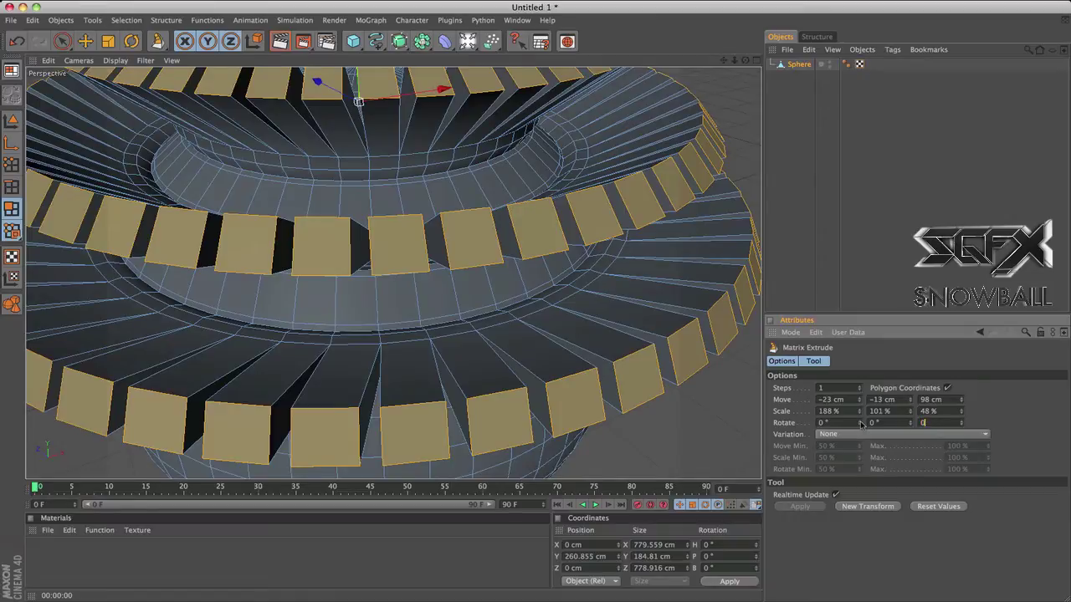
pyautogui.press('Return')
pyautogui.scroll(-5, 631, 230)
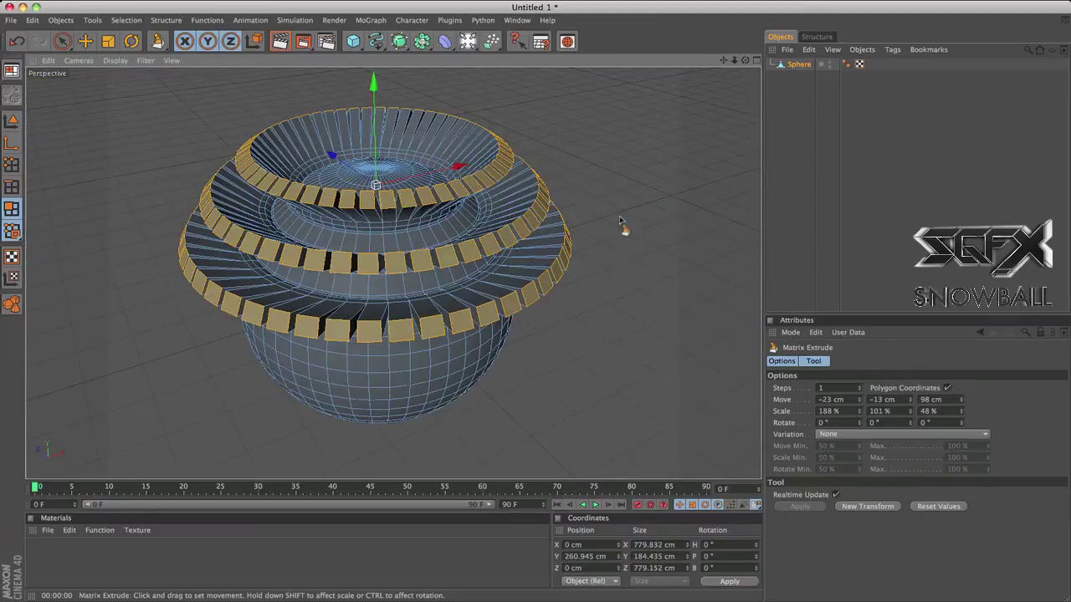